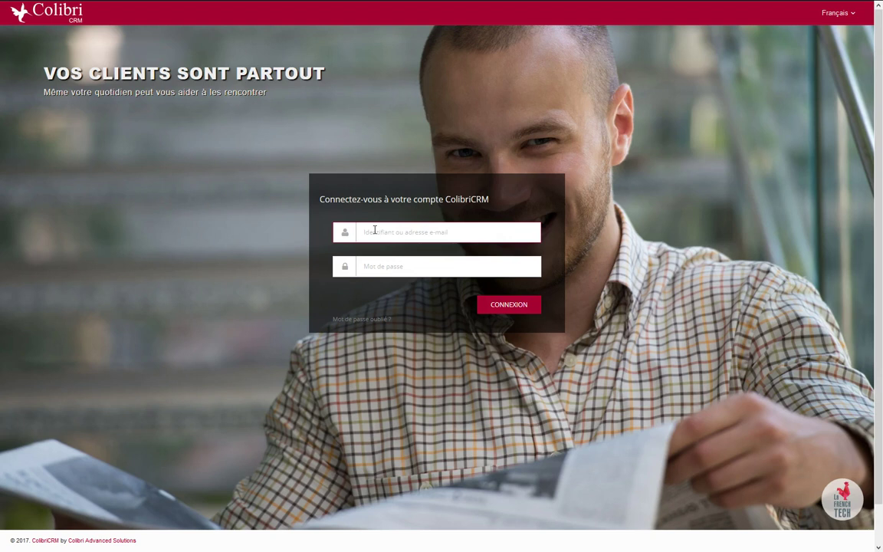
Log in to the ColibriCRM account with the user's identifier and the account password.
click(375, 230)
text(mw)
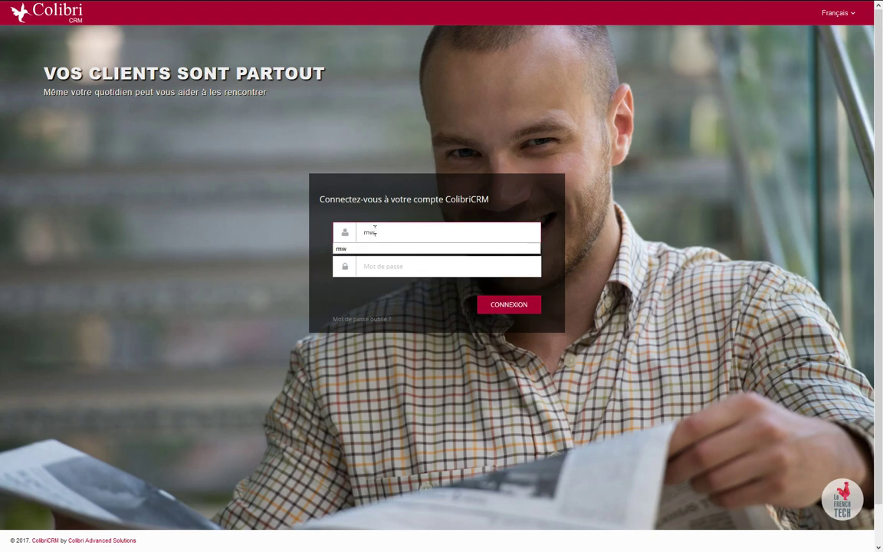
click(385, 263)
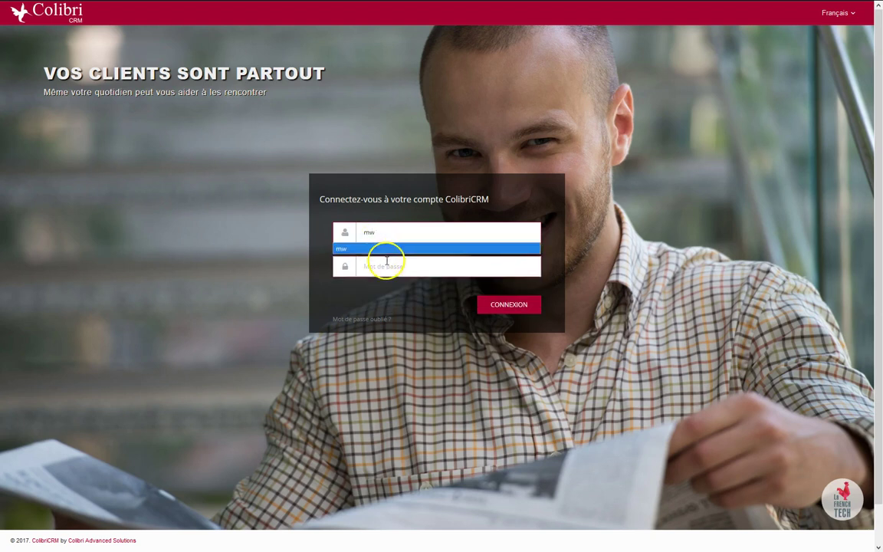
text(•••••••)
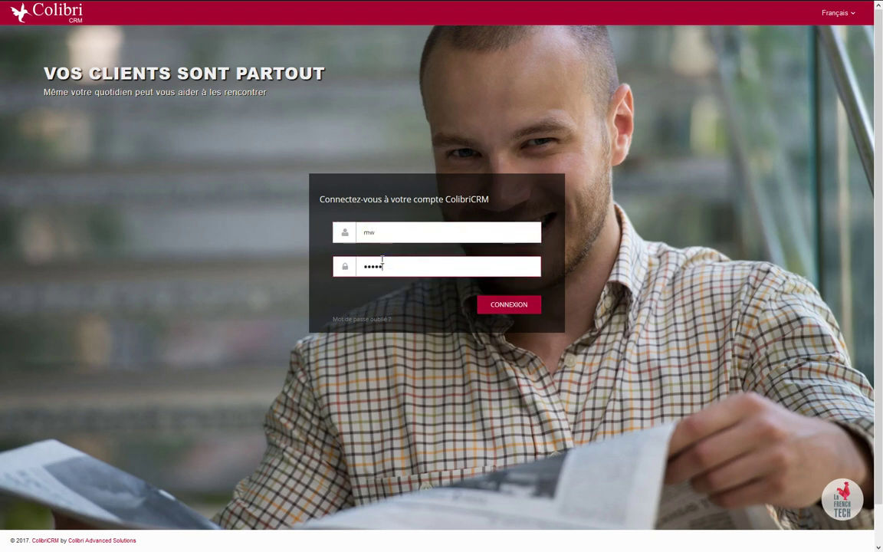
text(••••)
click(517, 299)
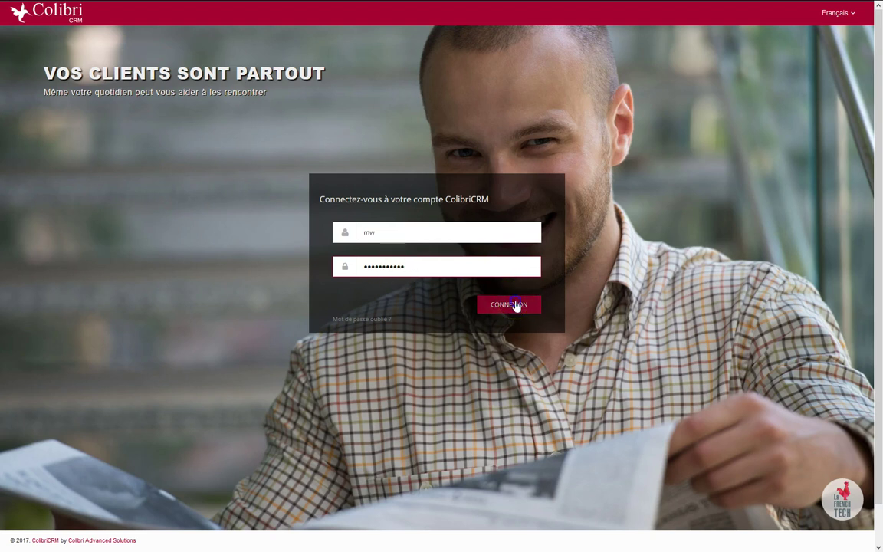
click(515, 305)
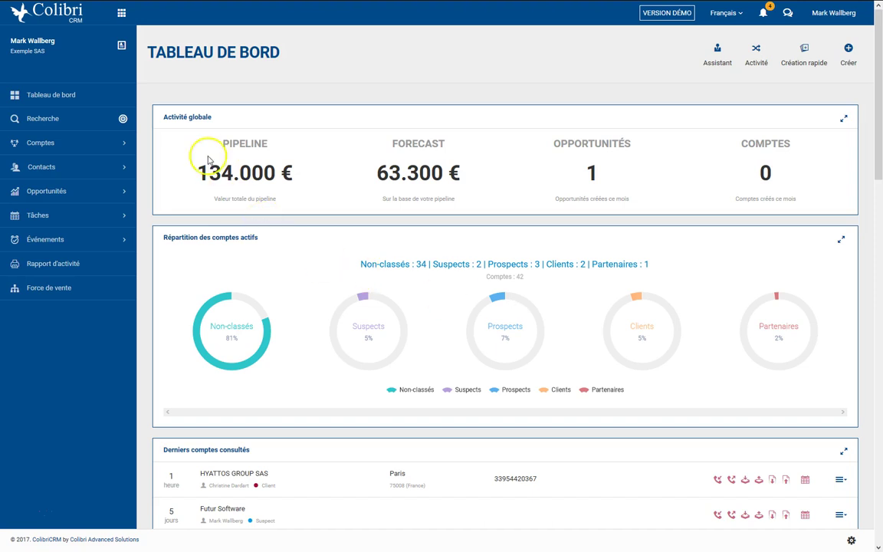
Examine the dashboard widgets, from Activité globale and Répartition des comptes actifs down to the won and lost opportunities.
drag(162, 117, 217, 121)
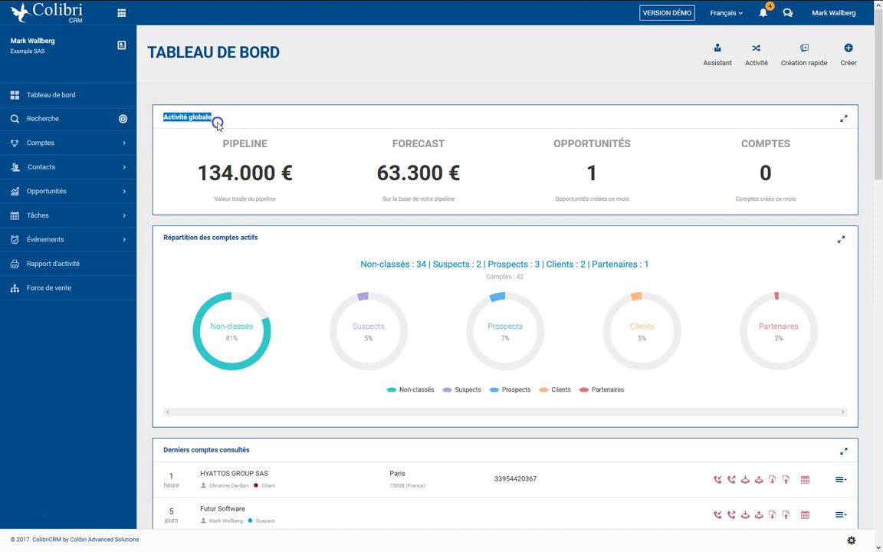
click(164, 237)
drag(164, 236, 272, 241)
drag(164, 450, 345, 456)
scroll(375, 458, down, 1)
scroll(374, 459, down, 5)
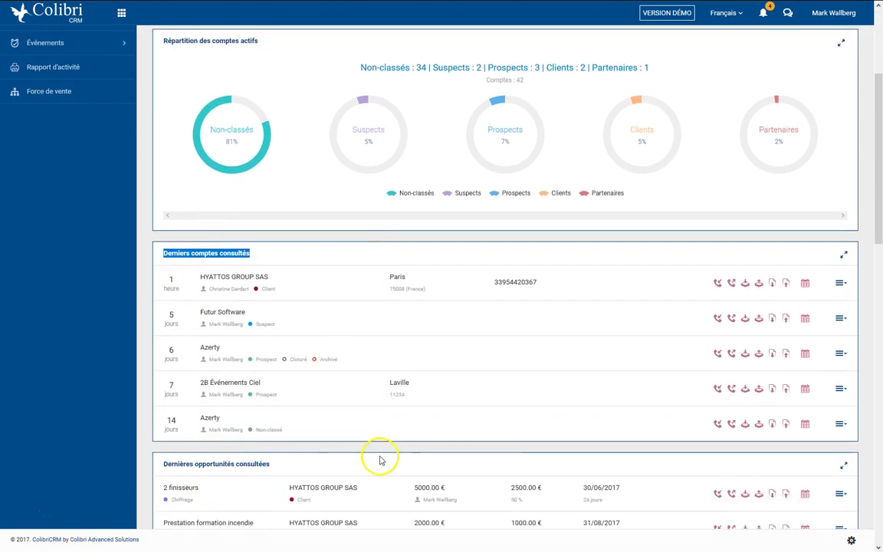
scroll(383, 457, down, 3)
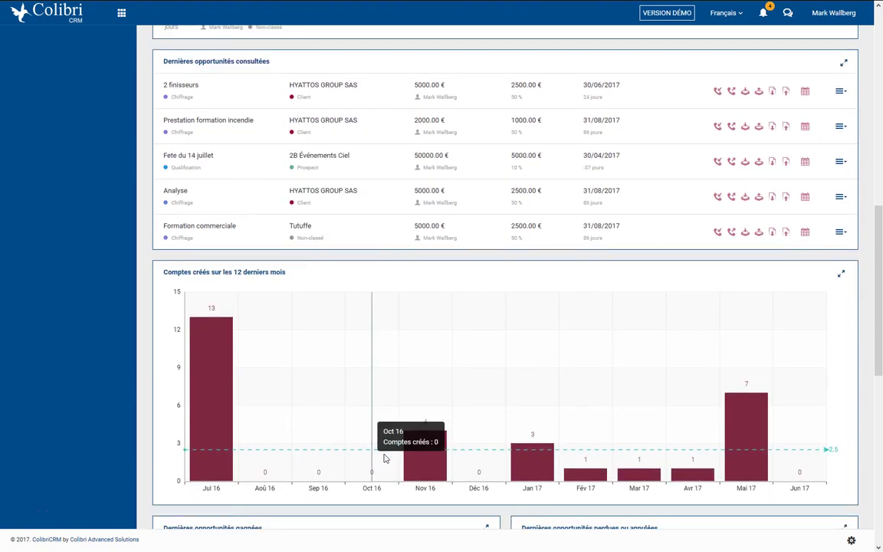
scroll(384, 457, down, 2)
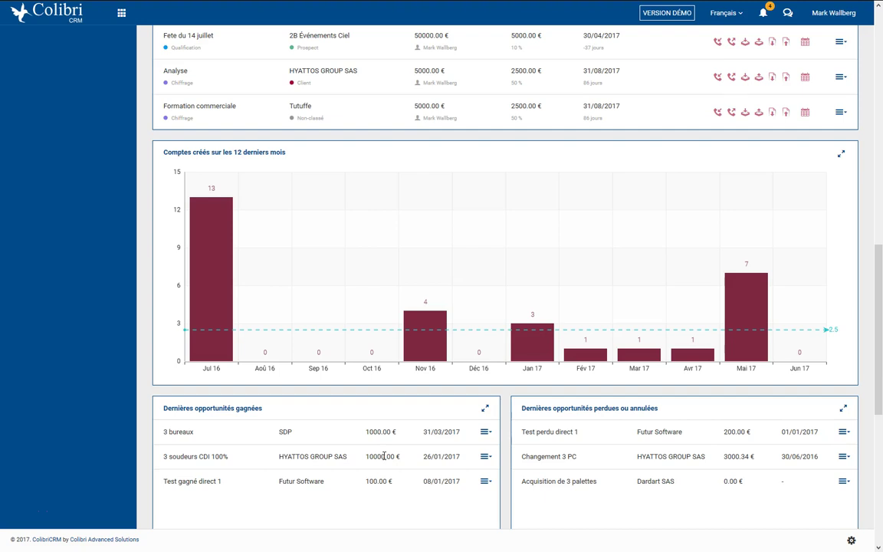
scroll(383, 456, up, 1)
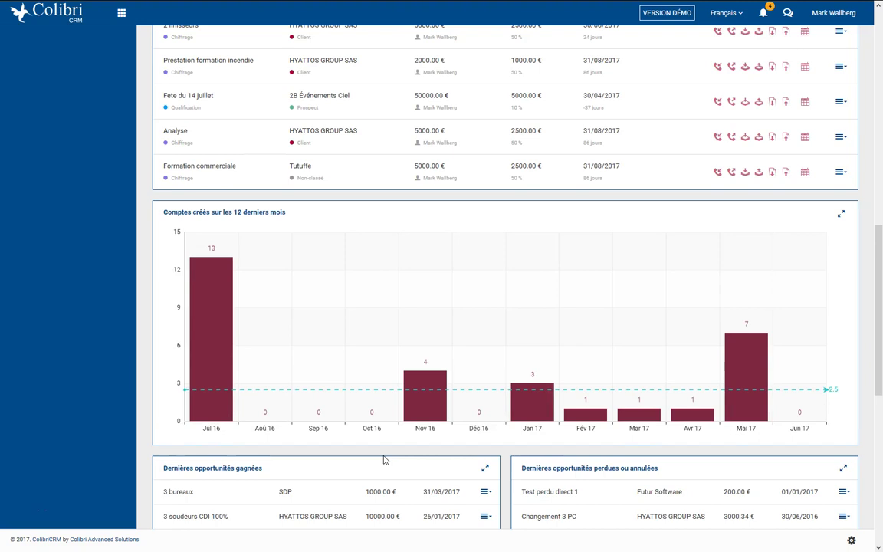
scroll(384, 460, up, 7)
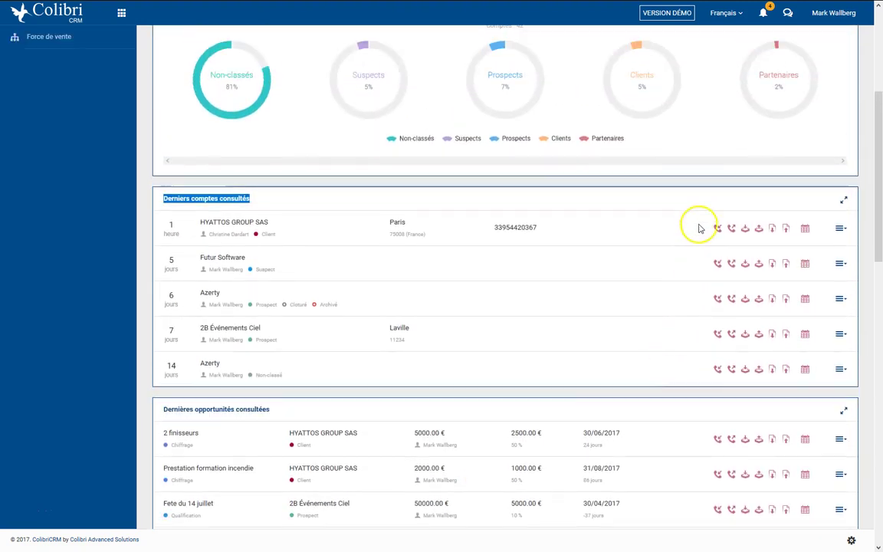
scroll(698, 228, up, 4)
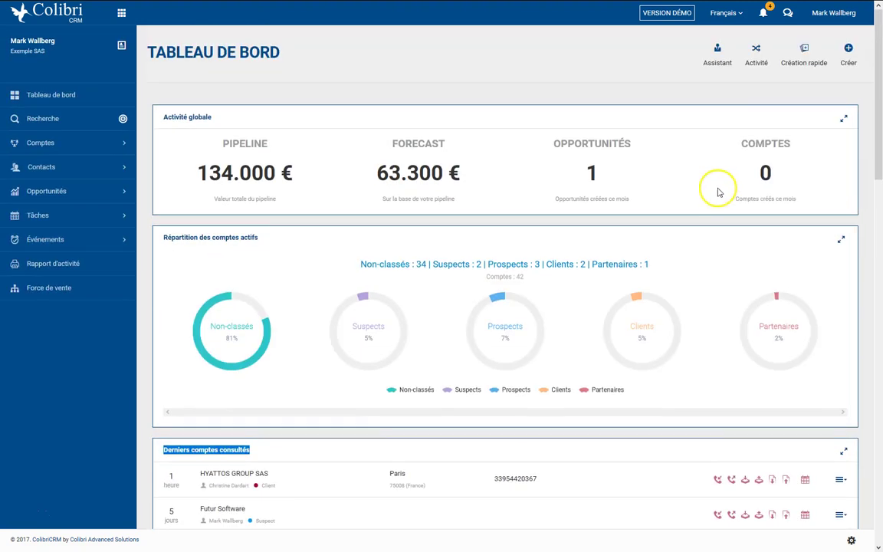
Open the user's profile page and review its identity, login, Classification and contact detail sections.
click(832, 17)
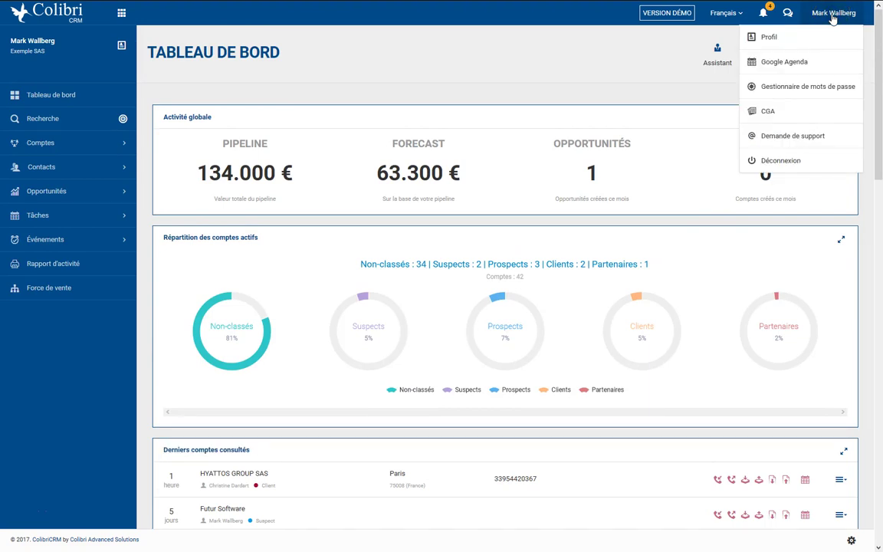
click(802, 38)
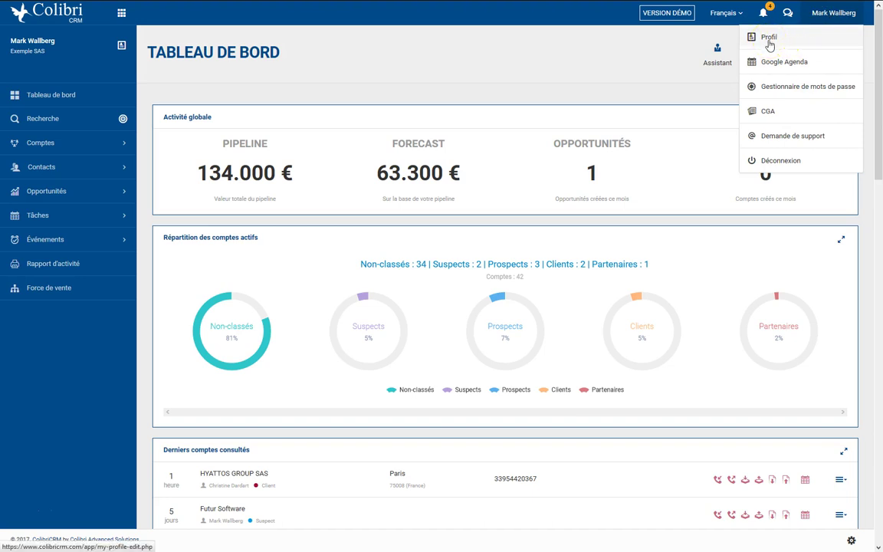
click(769, 40)
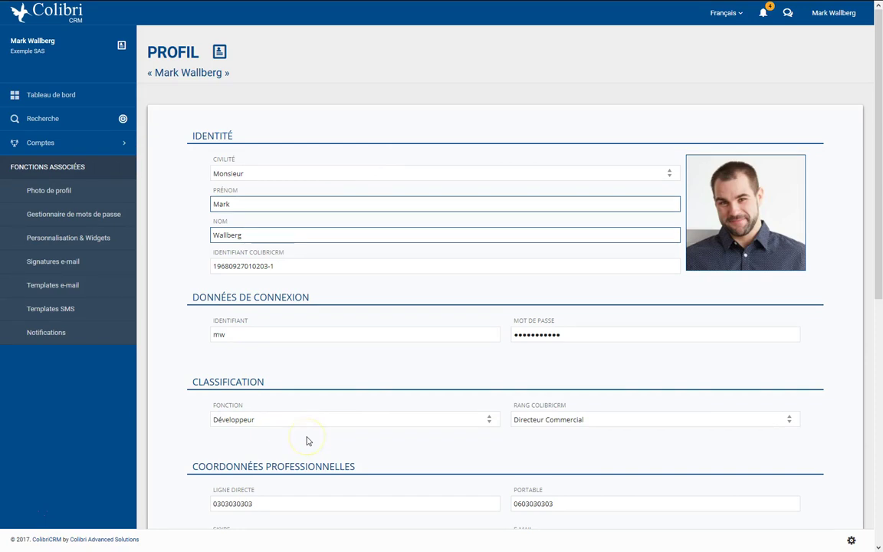
scroll(307, 441, down, 5)
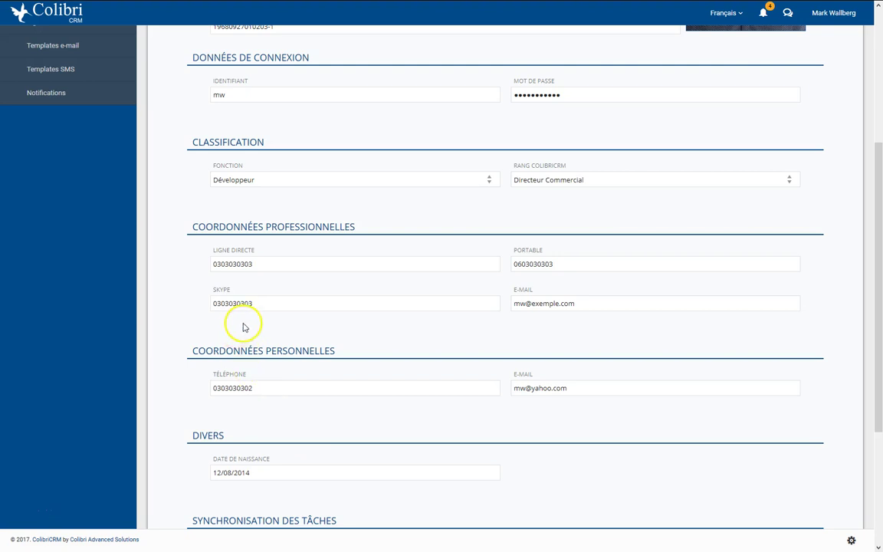
scroll(242, 315, up, 3)
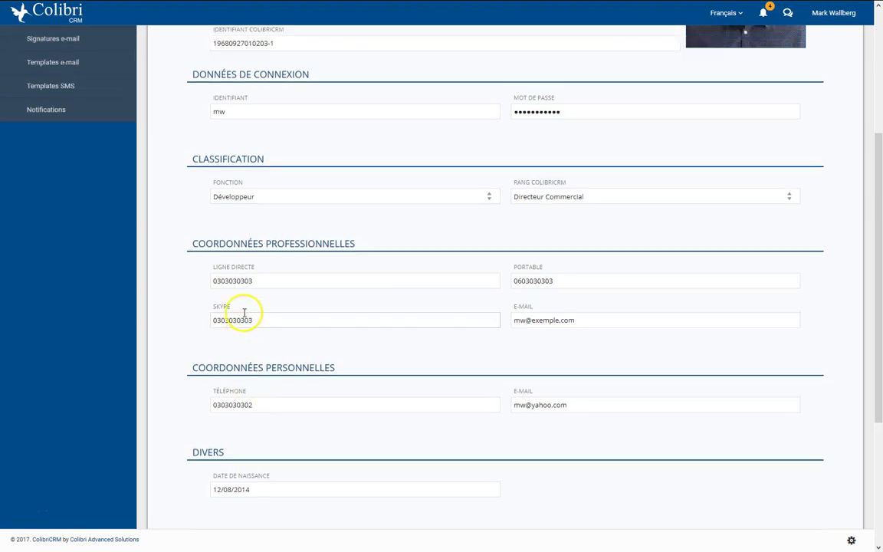
drag(190, 268, 275, 274)
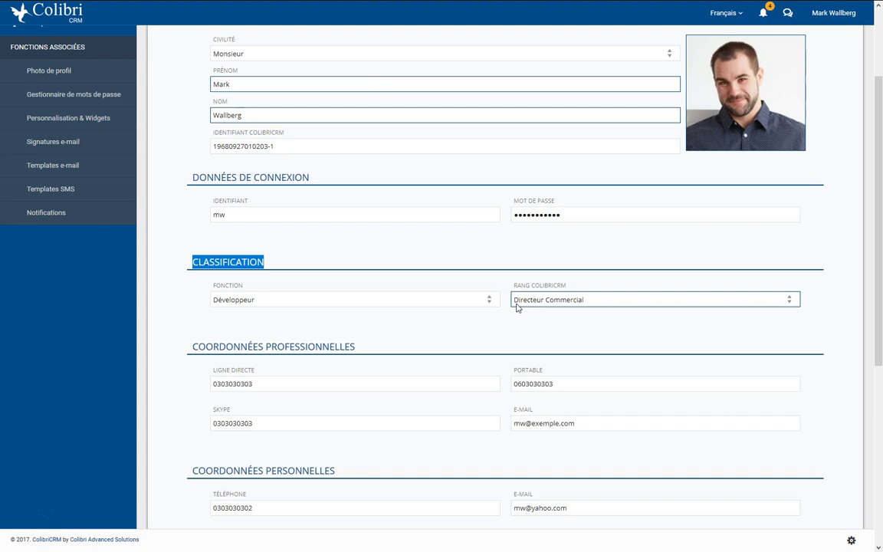
scroll(414, 345, up, 3)
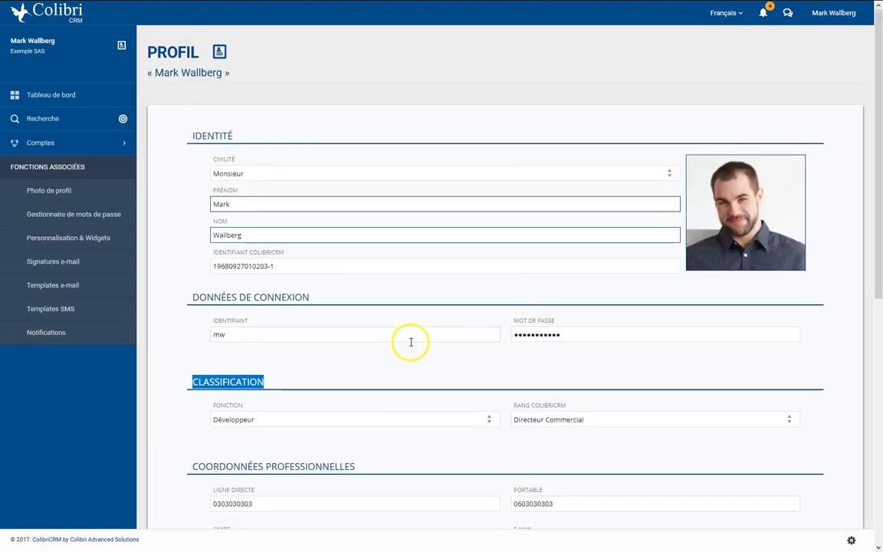
Open the Personnalisation & Widgets settings and review the available themes and the list of dashboard widgets.
click(89, 243)
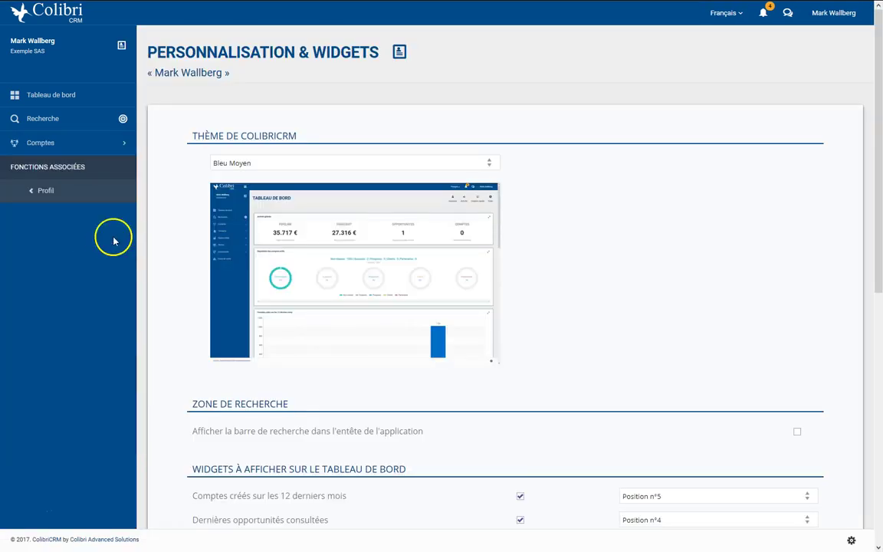
click(267, 163)
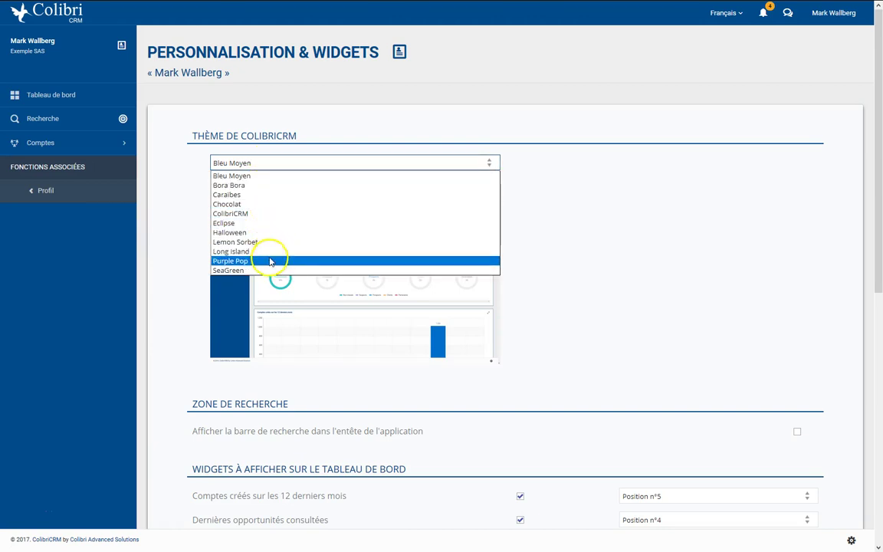
scroll(167, 387, down, 5)
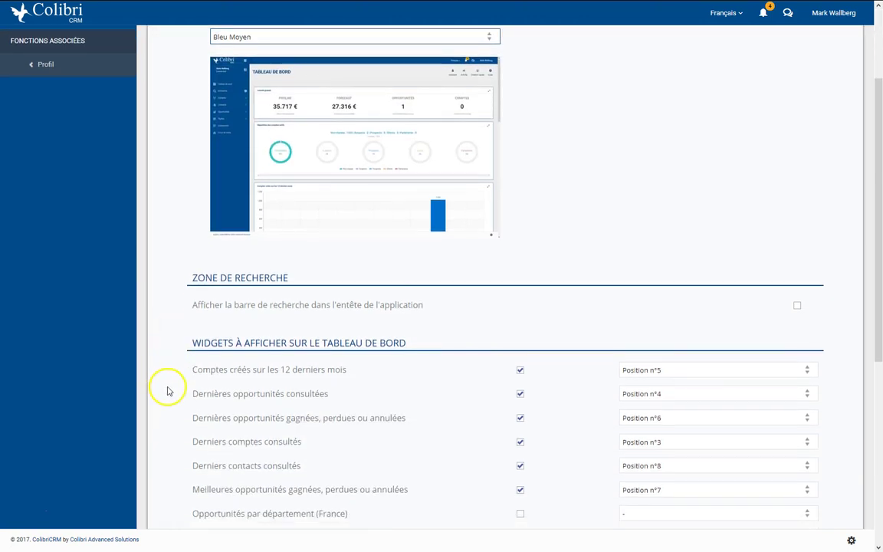
scroll(168, 391, down, 5)
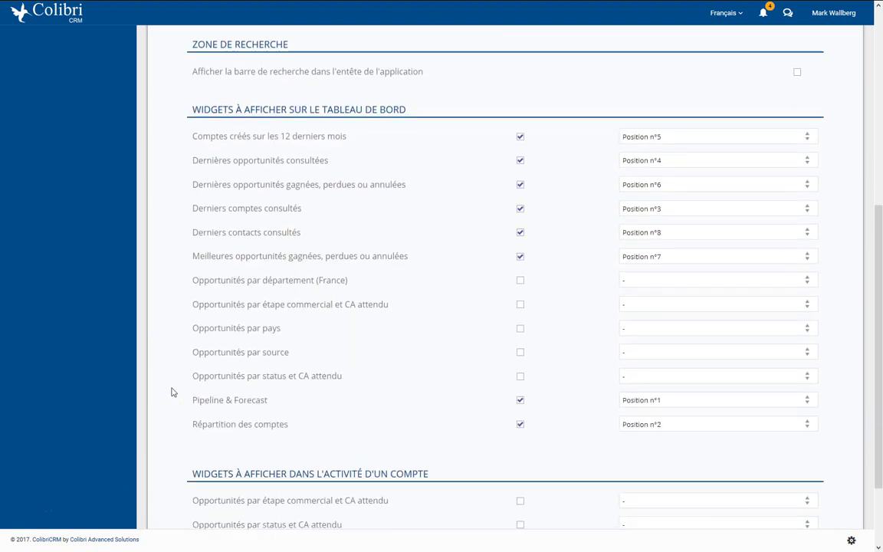
Enable the display of the search bar in the application header and save the updated personalisation settings.
scroll(172, 392, up, 7)
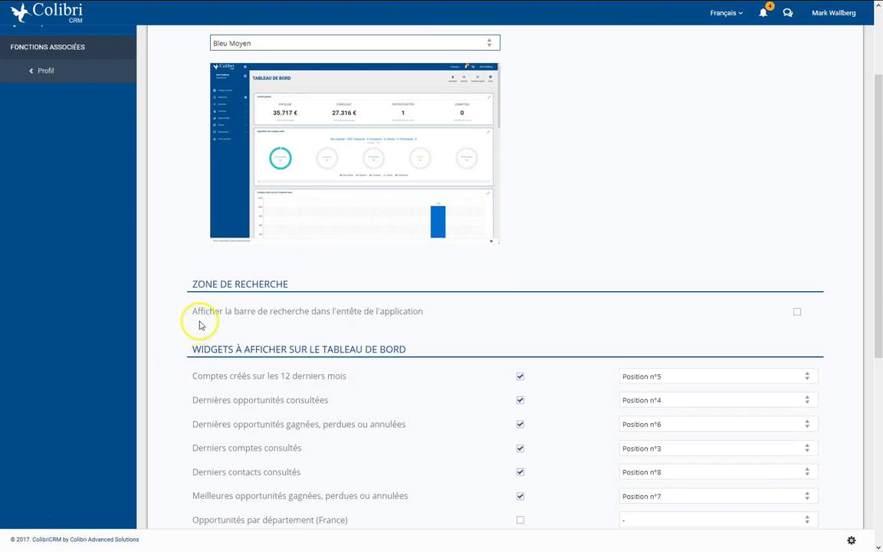
click(219, 315)
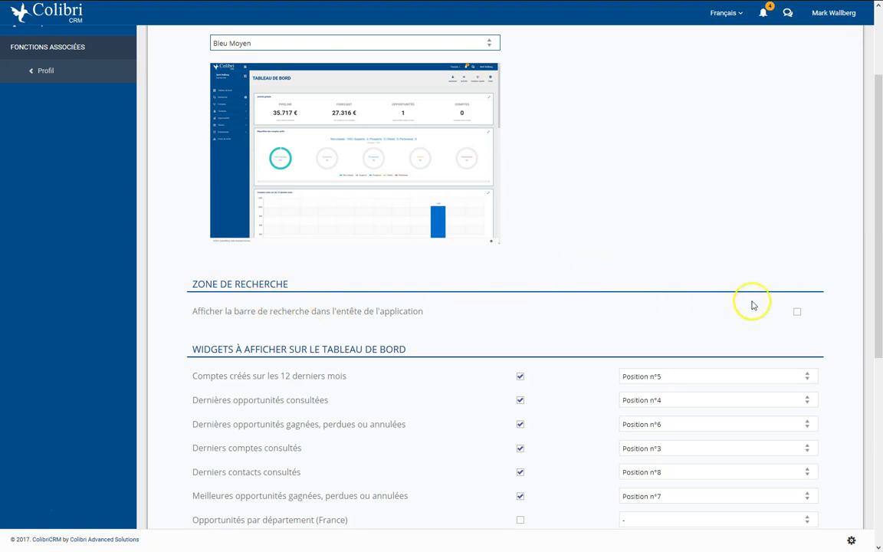
click(796, 312)
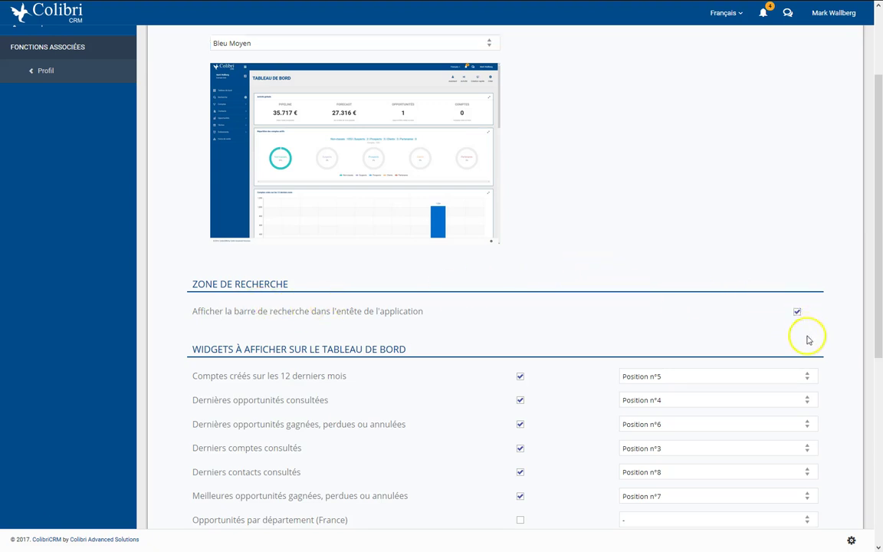
scroll(807, 399, down, 5)
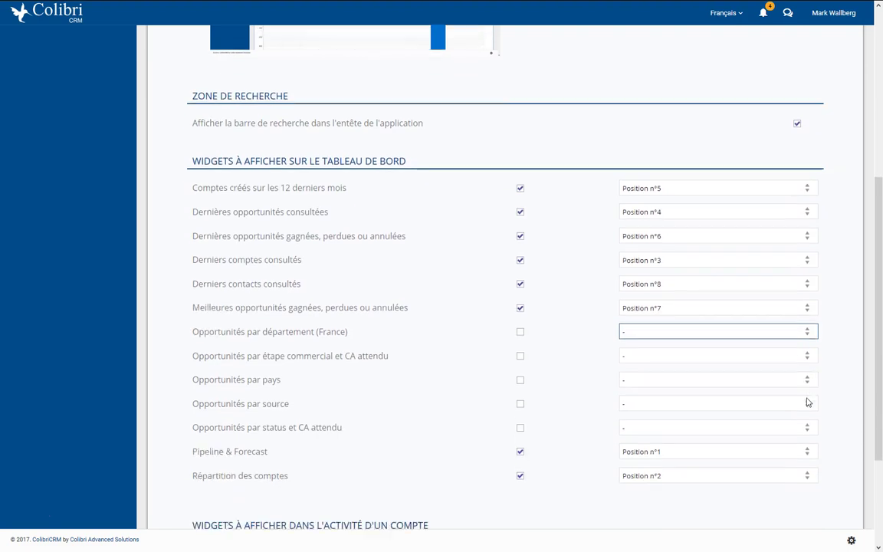
scroll(805, 403, down, 2)
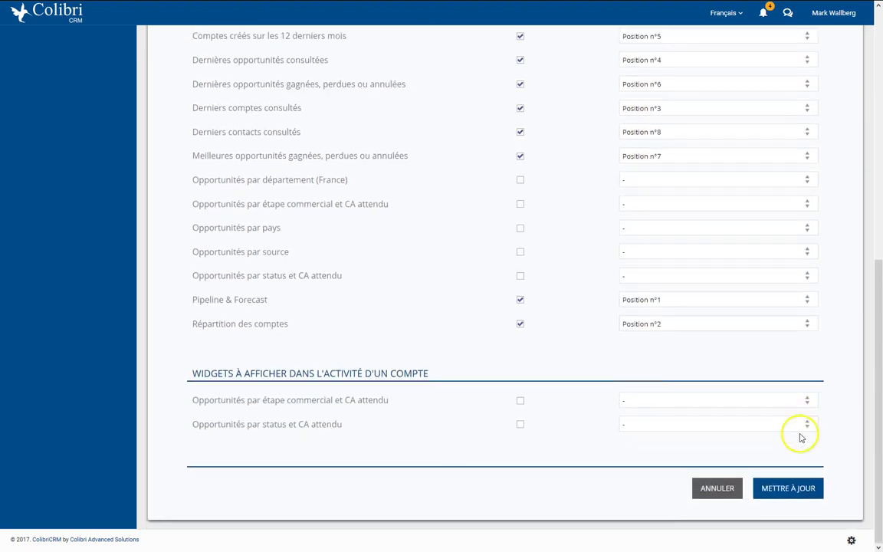
click(803, 491)
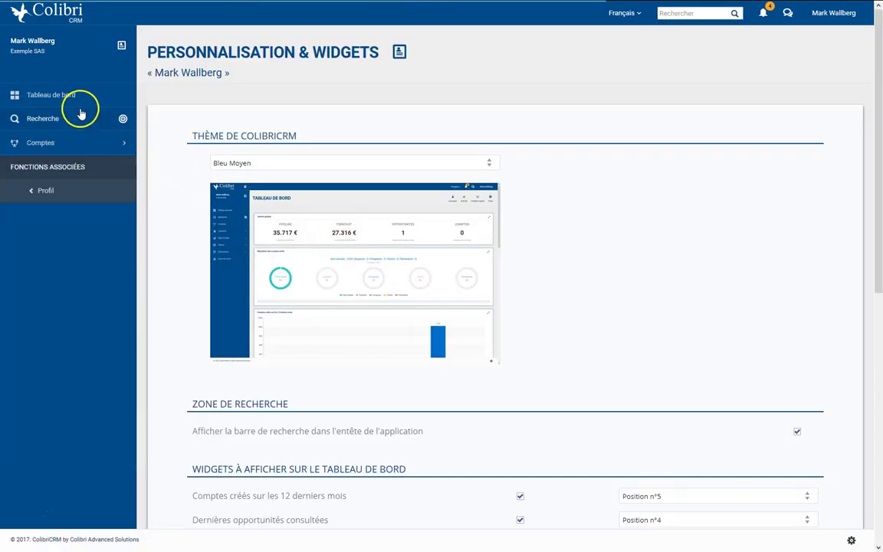
Return to the dashboard and review the Activité globale figures.
click(76, 101)
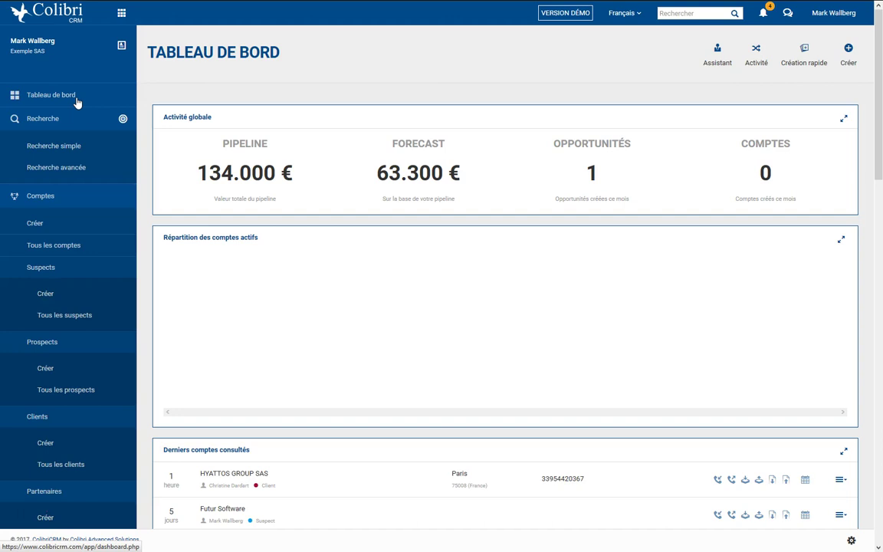
click(199, 173)
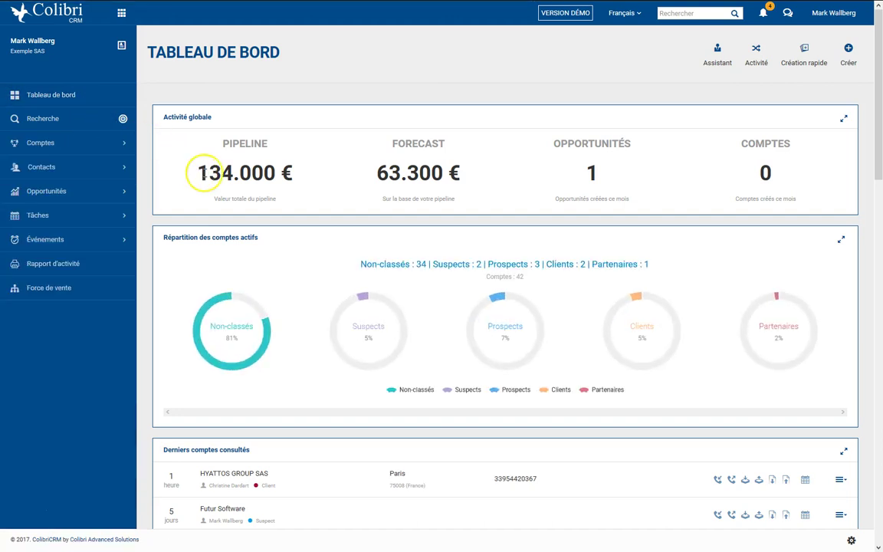
click(277, 163)
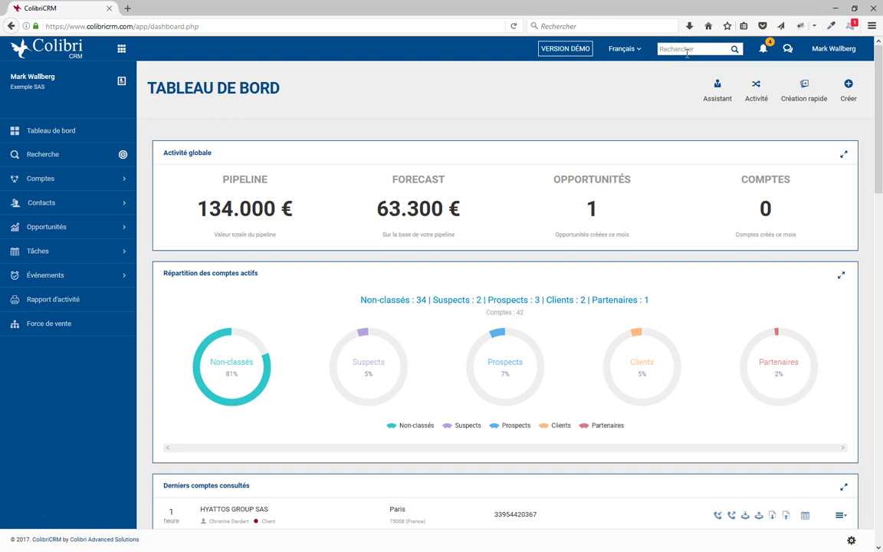
click(573, 162)
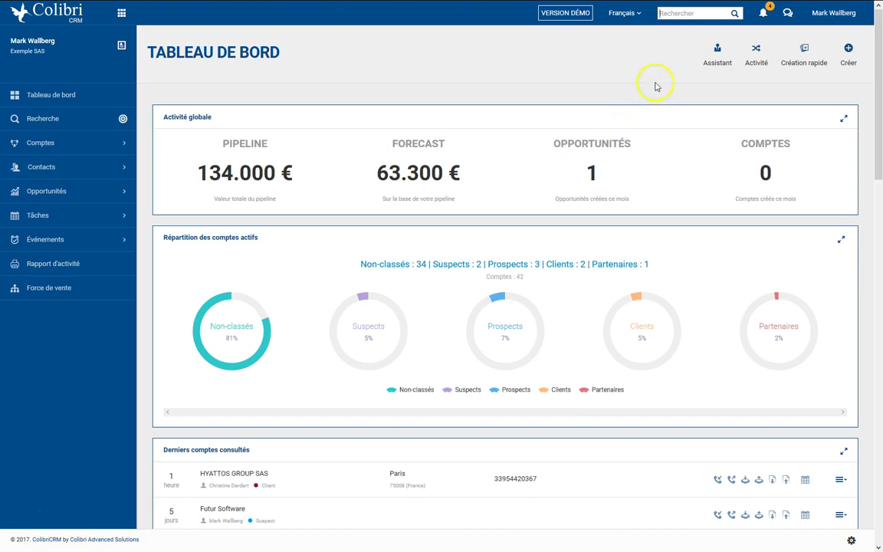
Search the CRM for the contact's surname with the header search bar.
click(685, 14)
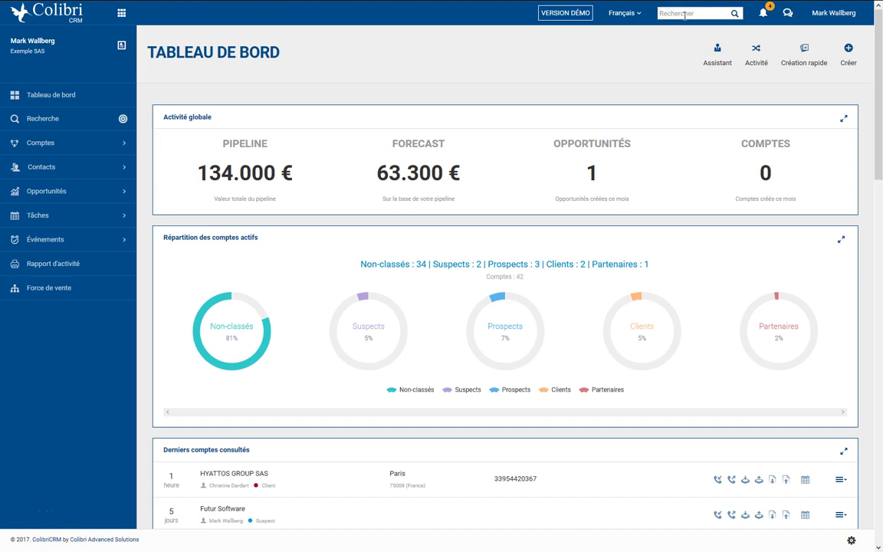
text(dulot)
key(Return)
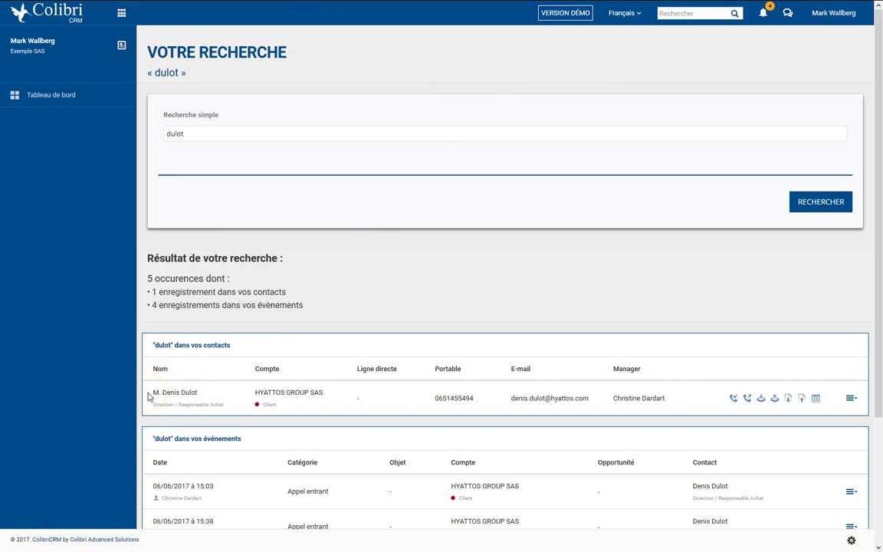
Start an Appel entrant event for the found contact, noting that he wants information about his quote and must be called back ("A rappeler...").
click(196, 399)
click(734, 398)
click(734, 399)
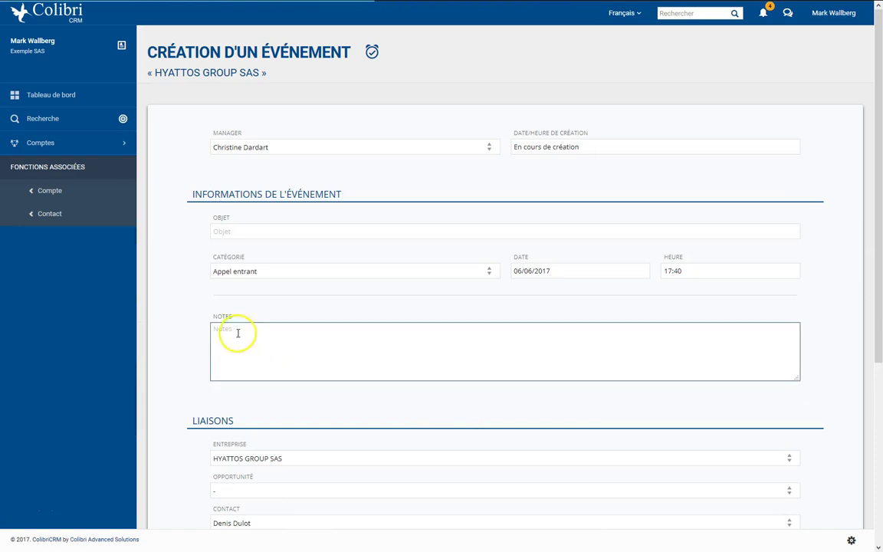
text(M. Dulot souhaite des informations sur son devis. A rappeler...)
click(247, 345)
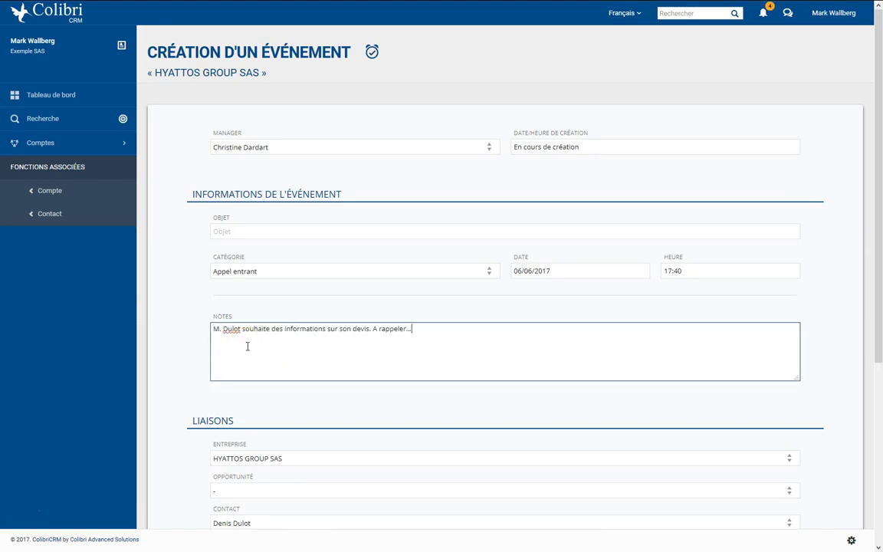
Enable notification of the event for the recipient manager and create the event.
scroll(252, 351, down, 5)
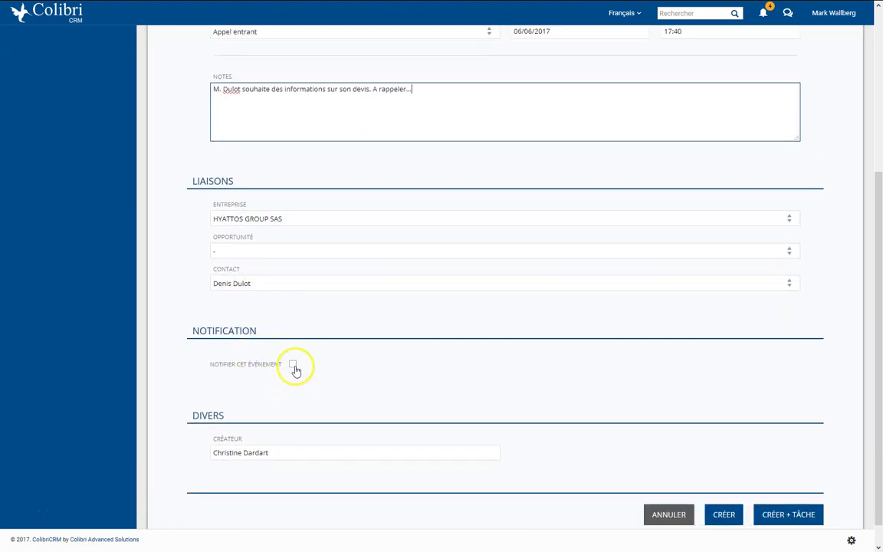
click(293, 364)
click(530, 383)
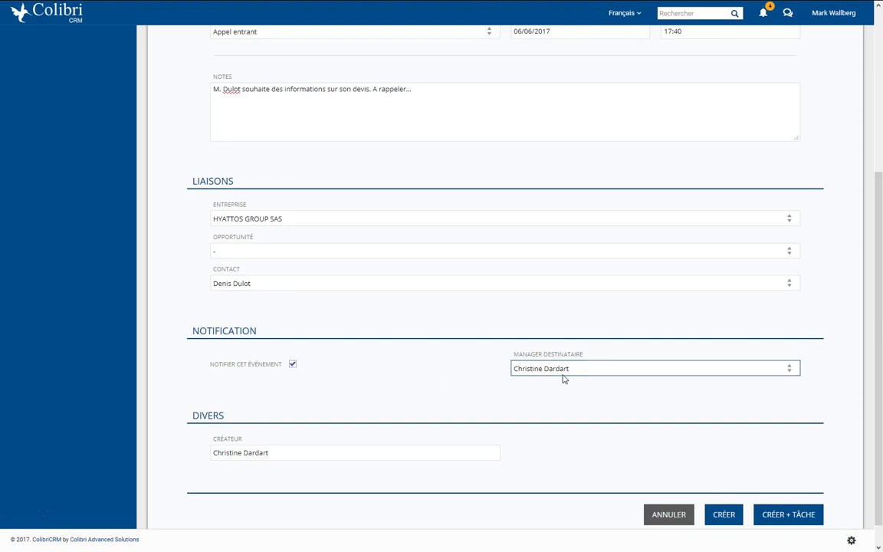
click(721, 516)
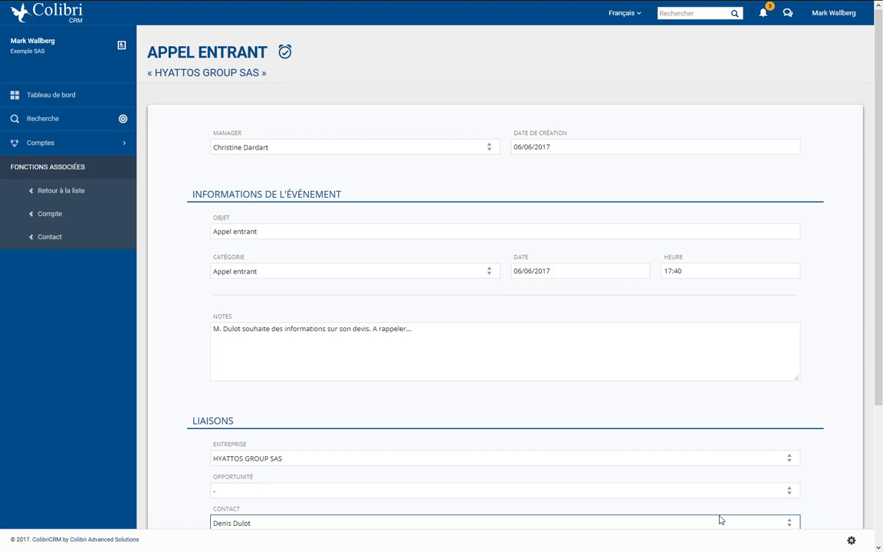
click(877, 202)
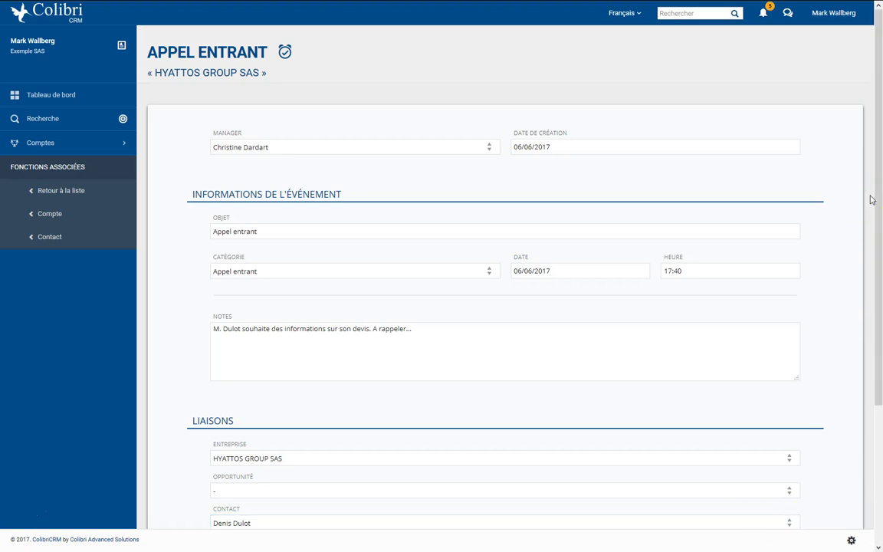
click(878, 226)
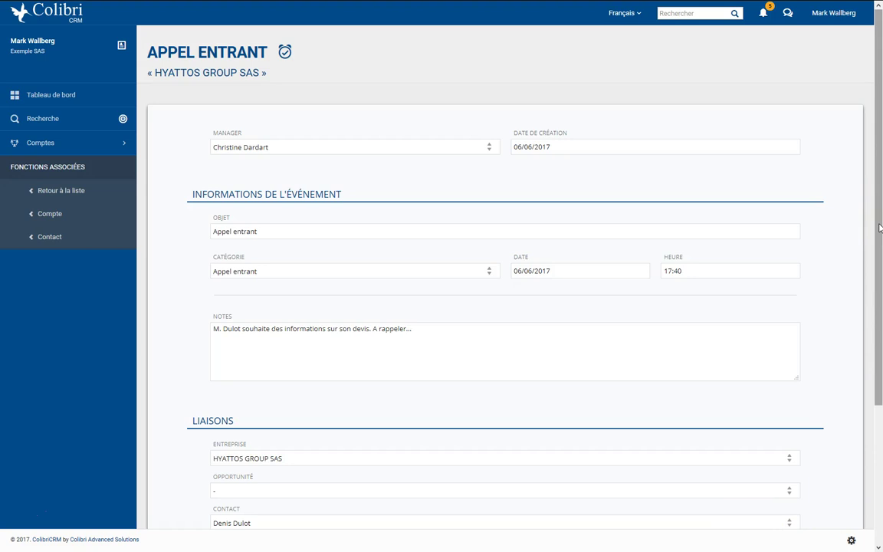
click(567, 335)
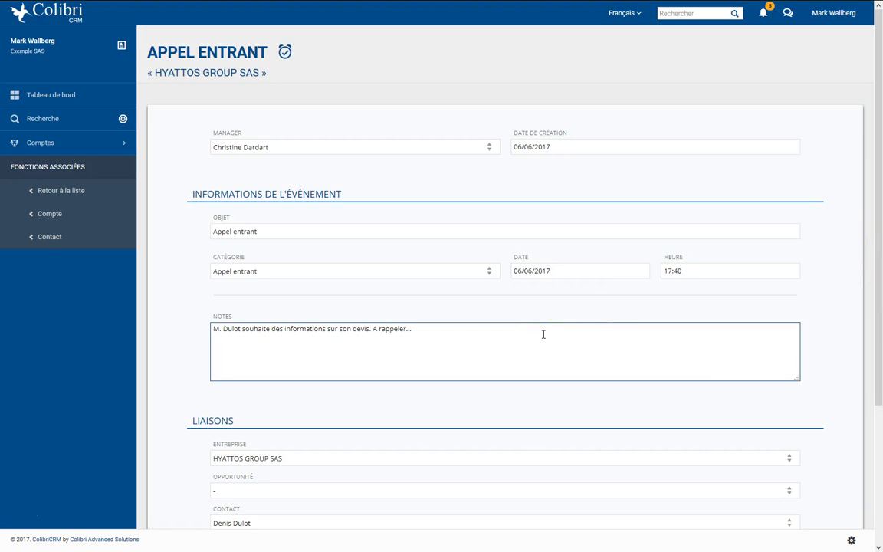
click(343, 204)
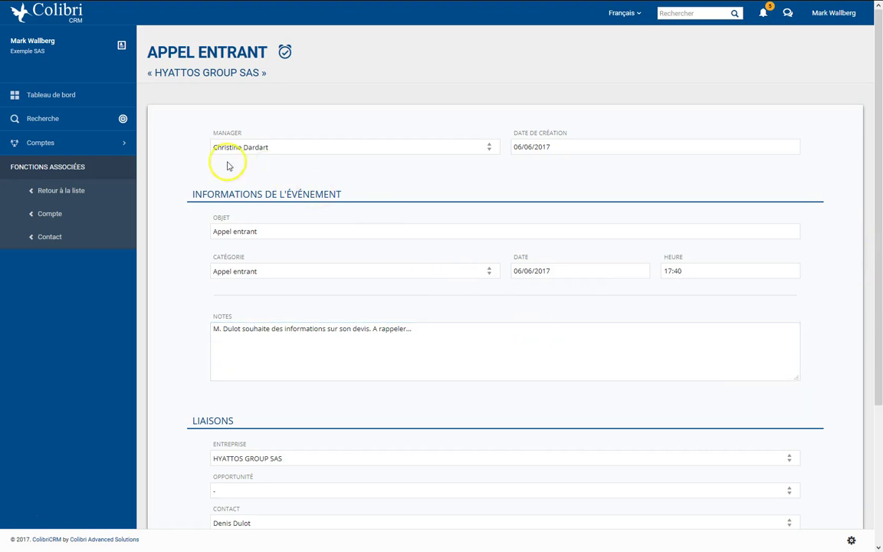
Open the advanced search (Recherche avancée) with the filters for accounts.
click(77, 123)
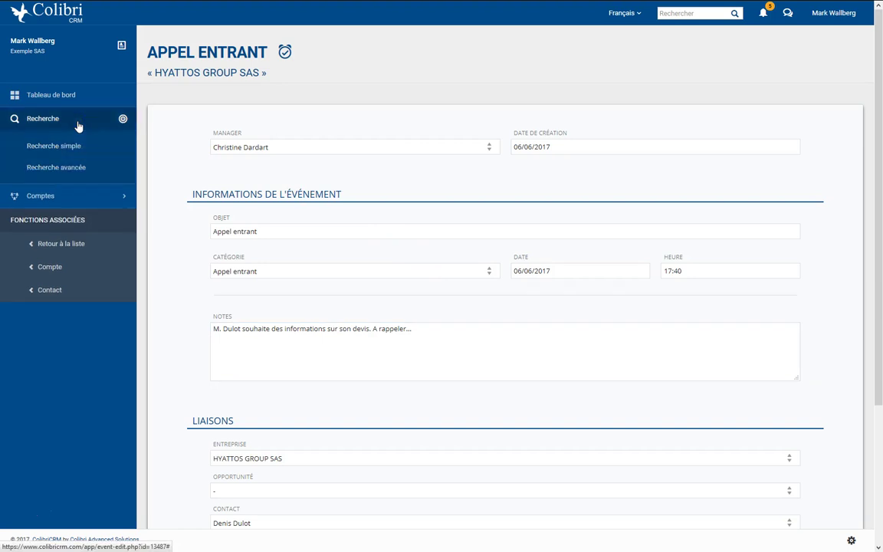
click(67, 167)
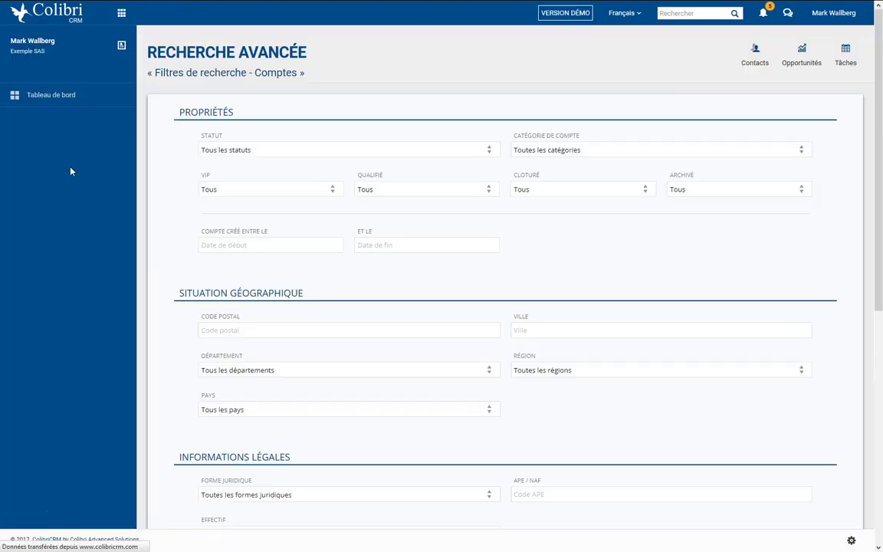
click(167, 186)
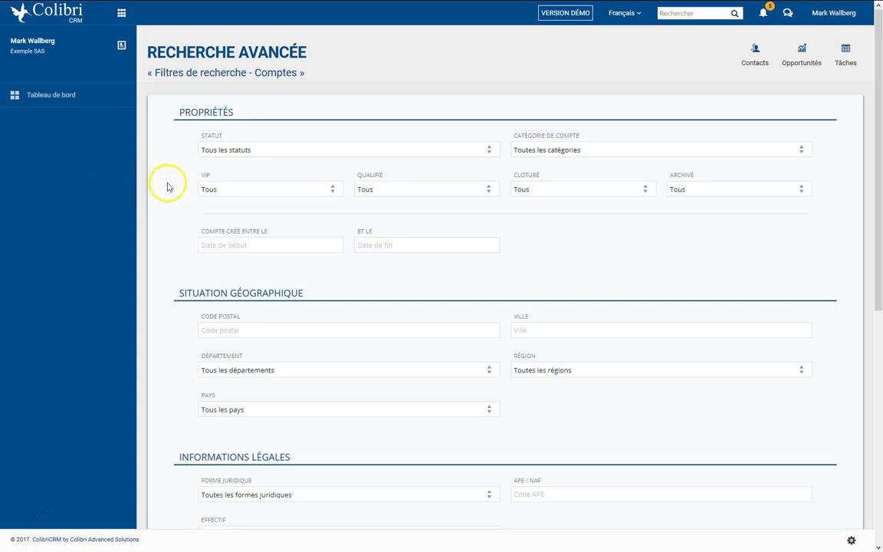